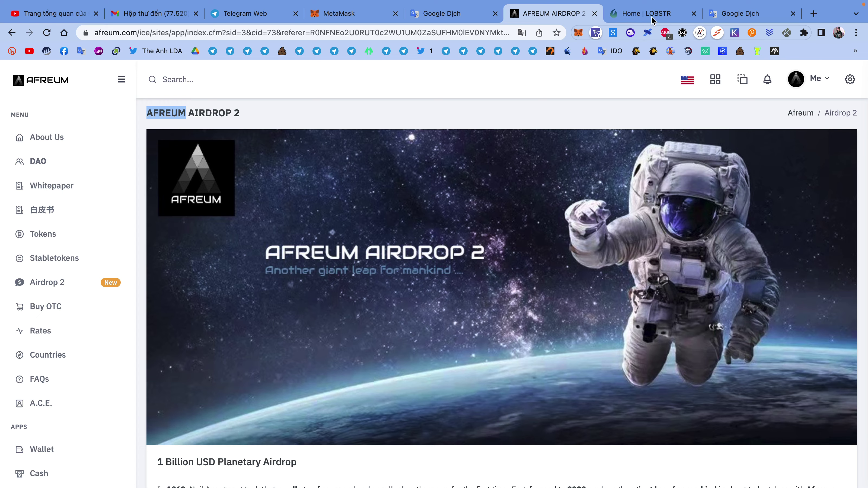
# Copy the token code ABDT from the token list in Google Translate and return to LOBSTR.
pyautogui.click(638, 10)
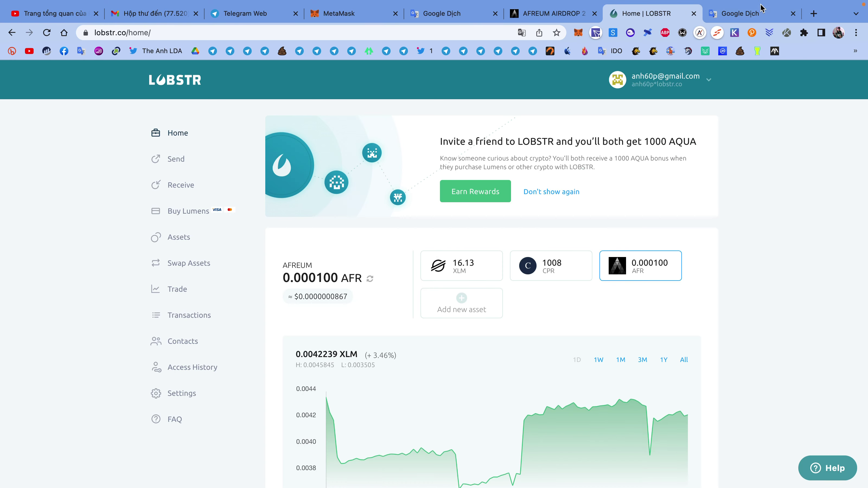
pyautogui.click(436, 13)
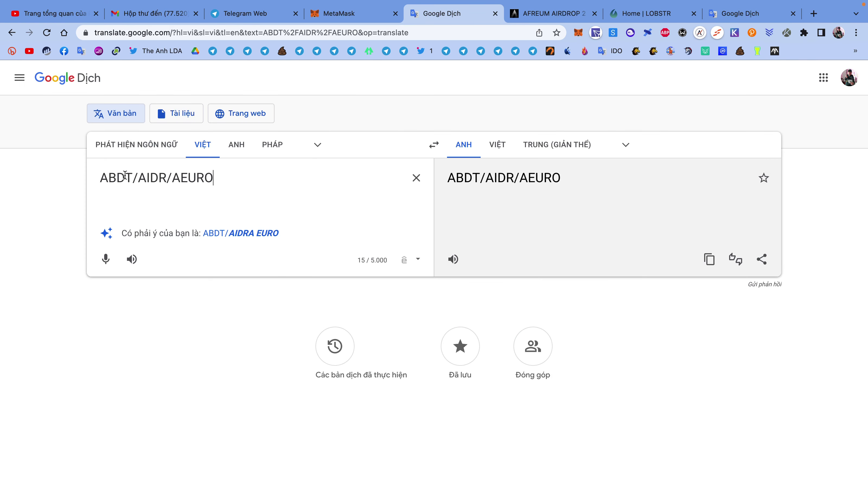
pyautogui.moveTo(134, 178); pyautogui.dragTo(88, 179)
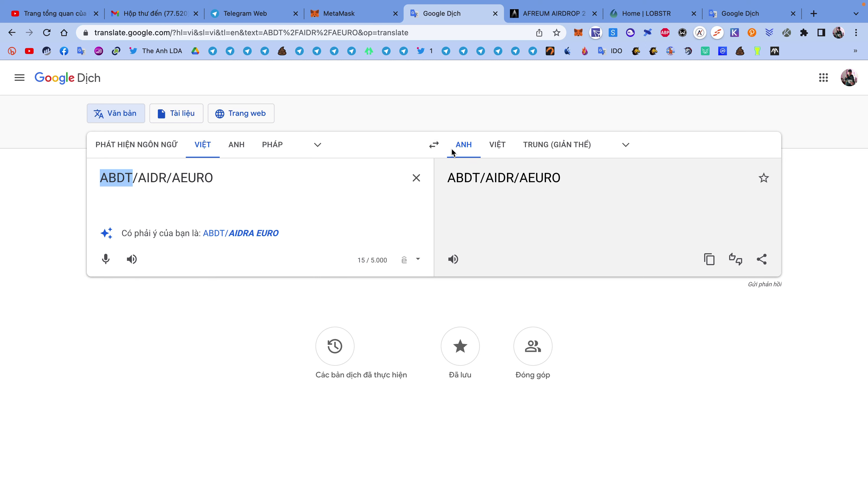
pyautogui.click(631, 20)
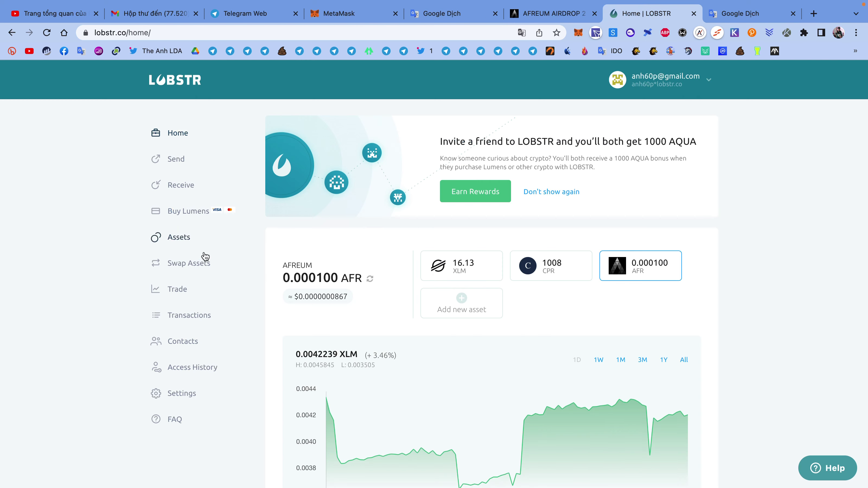
# Search the LOBSTR wallet's assets for ABDT and add the AFREUM BDT token issued by afreum.com.
pyautogui.click(195, 242)
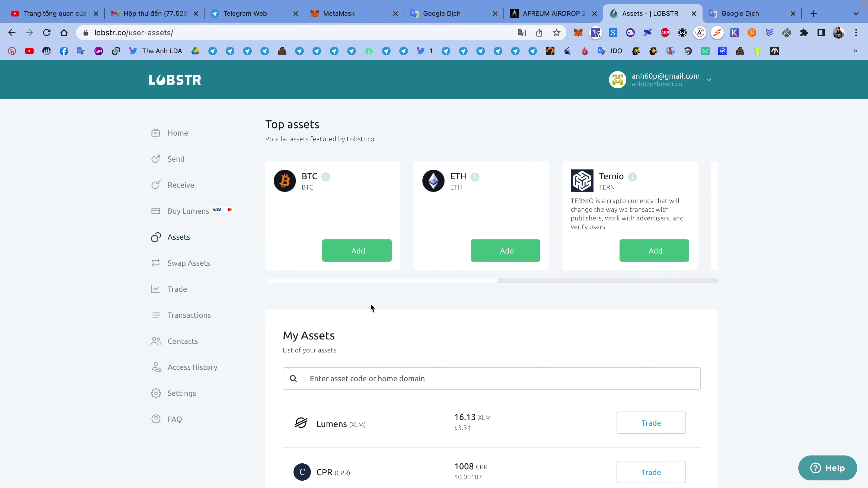
pyautogui.click(382, 378)
pyautogui.write('ABDT')
pyautogui.scroll(-5, 409, 368)
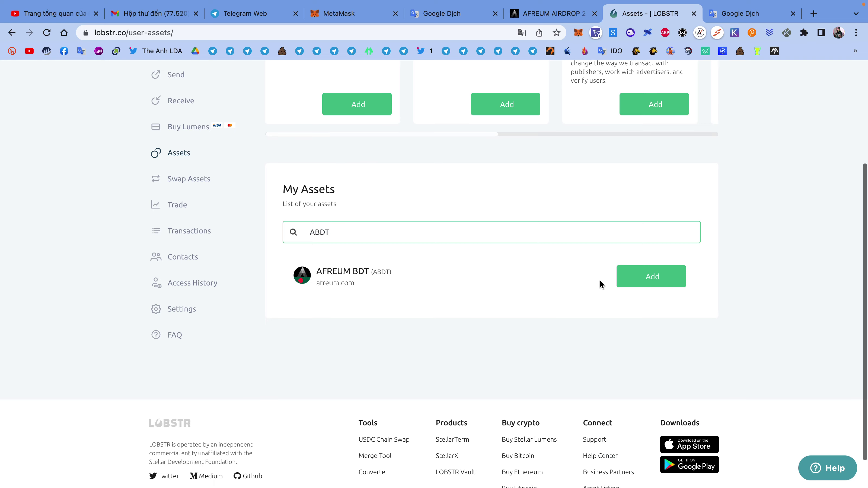
pyautogui.click(643, 280)
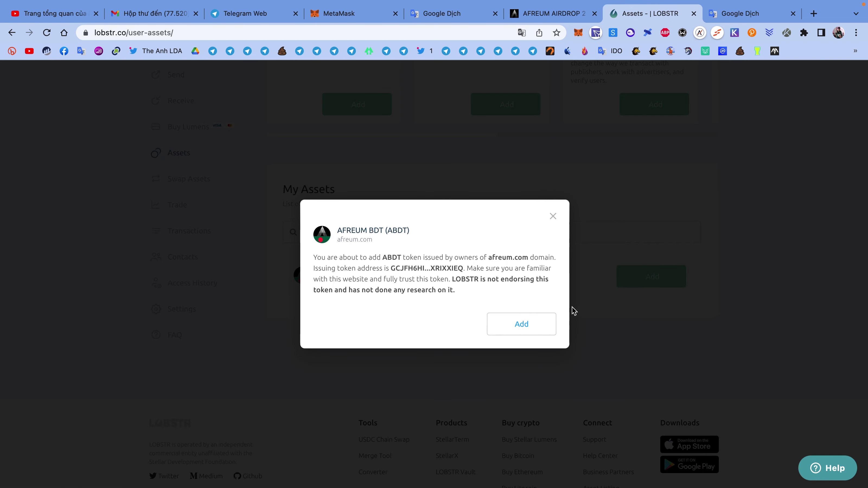
pyautogui.click(521, 325)
# Copy the token code AIDR from the Google Translate list and return to LOBSTR.
pyautogui.click(473, 19)
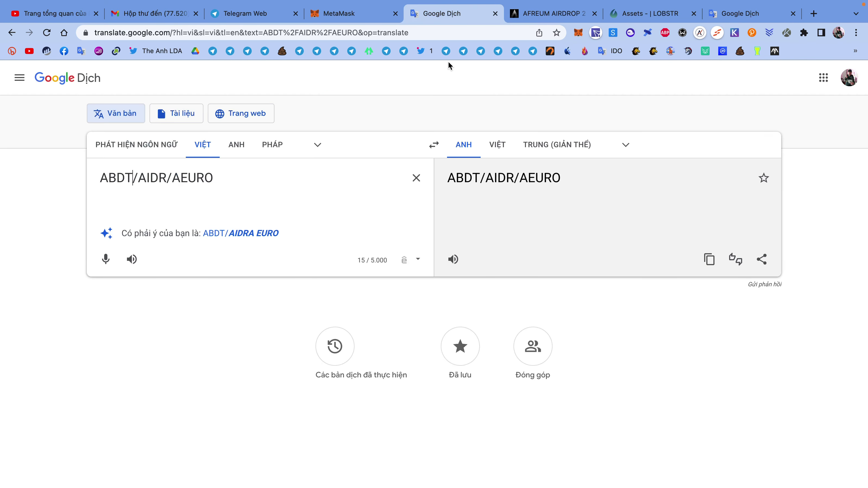
pyautogui.doubleClick(145, 171)
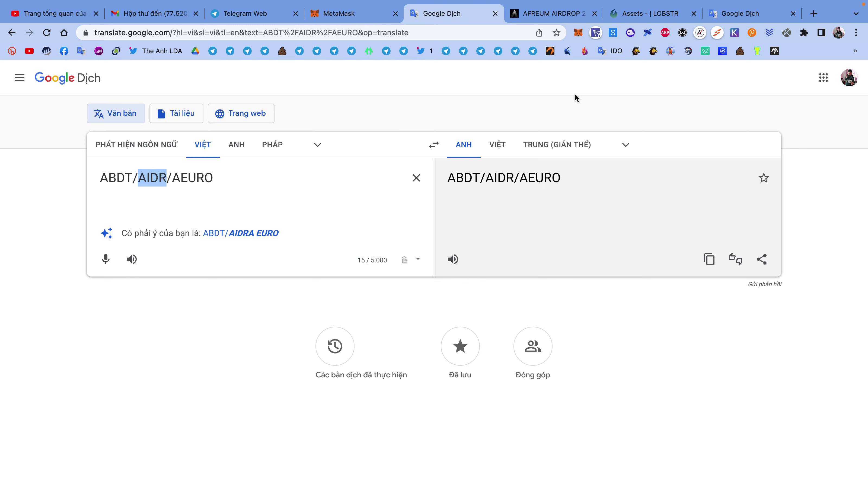
pyautogui.click(651, 14)
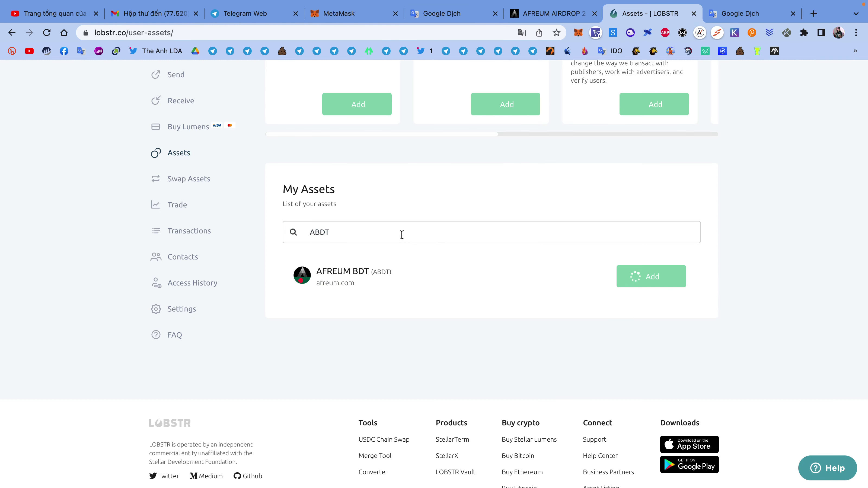
# Replace the asset search with AIDR and add the AFREUM IDR token issued by afreum.com.
pyautogui.moveTo(377, 232); pyautogui.dragTo(301, 232)
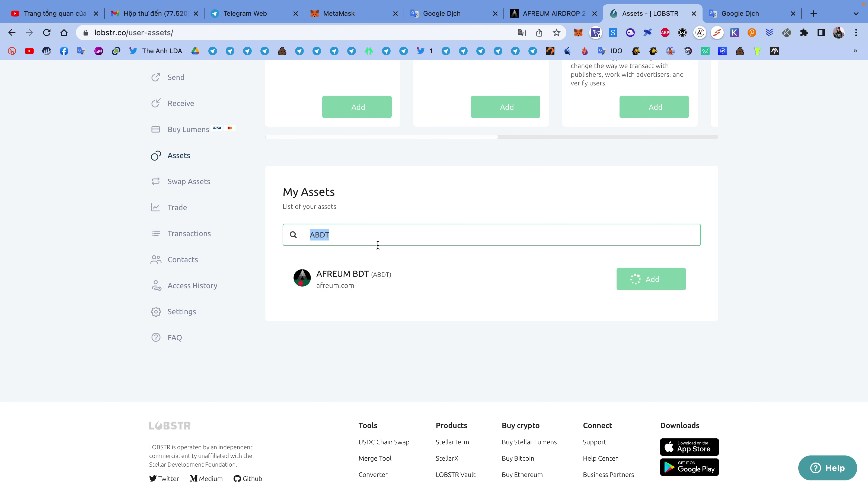
pyautogui.click(445, 14)
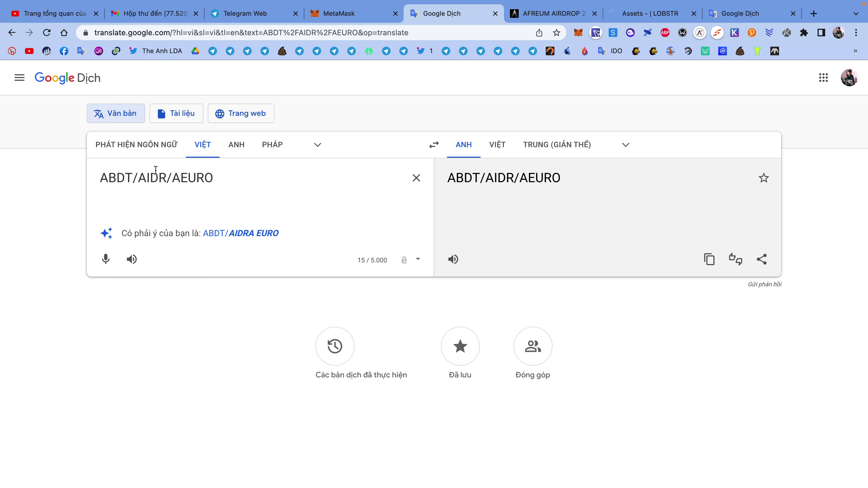
pyautogui.click(650, 13)
pyautogui.click(409, 259)
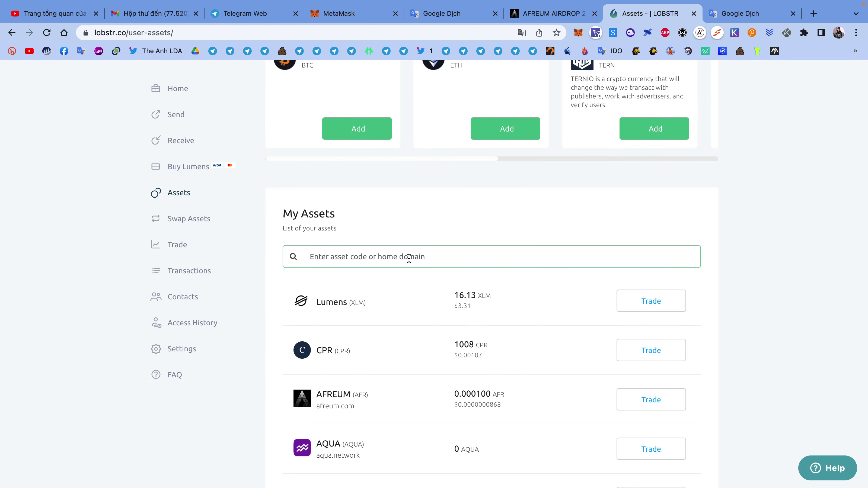
pyautogui.write('AIDR')
pyautogui.click(630, 301)
pyautogui.click(536, 325)
# Copy the token code AEURO from the Google Translate list and return to LOBSTR.
pyautogui.click(463, 14)
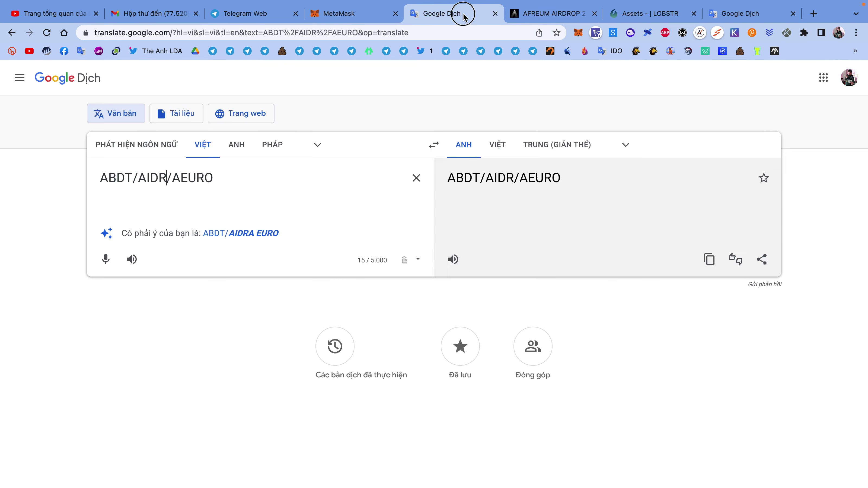
pyautogui.doubleClick(177, 178)
pyautogui.click(646, 13)
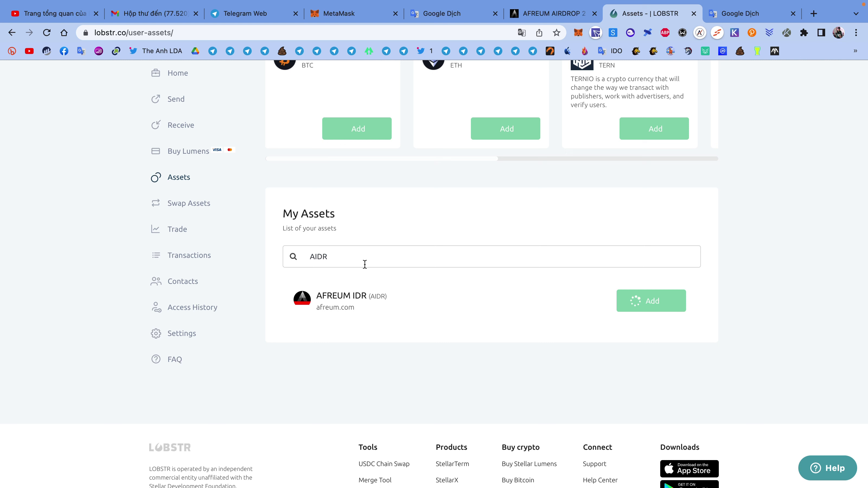
# Search the wallet's assets for AEURO and add the UEFA Euro 2020 (UEFAEURO2020) token.
pyautogui.click(351, 257)
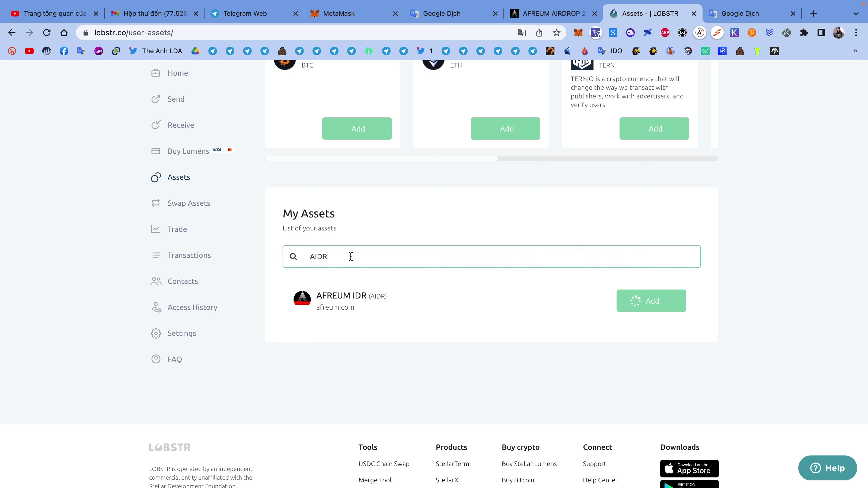
pyautogui.press('Return')
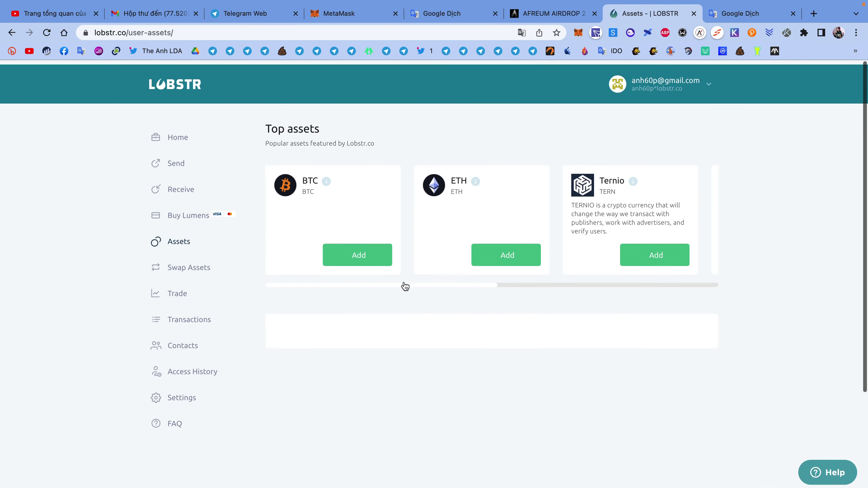
pyautogui.click(394, 378)
pyautogui.write('AEURO')
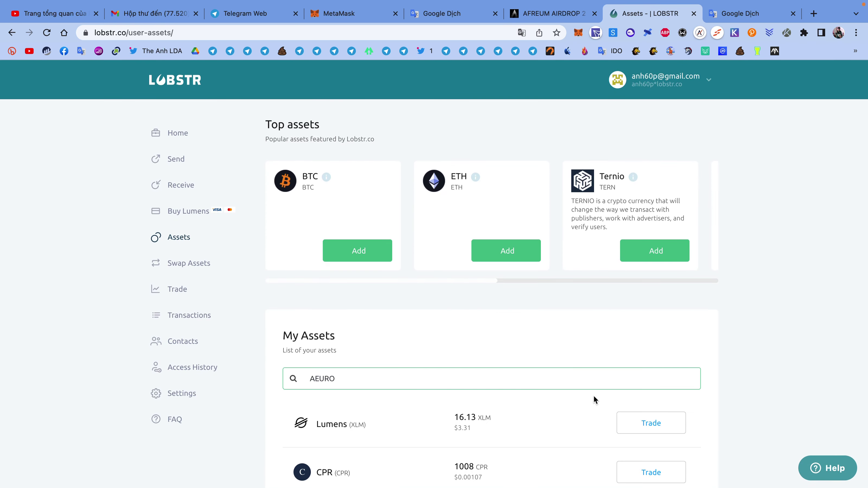
pyautogui.click(651, 423)
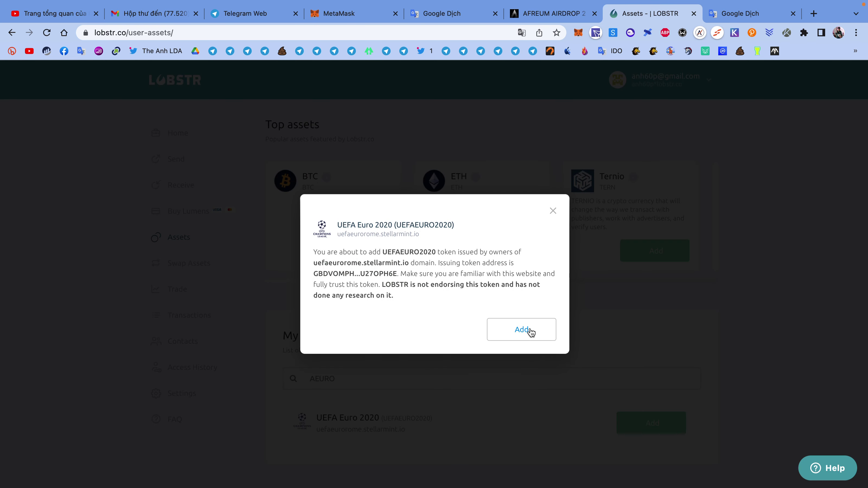
pyautogui.click(530, 332)
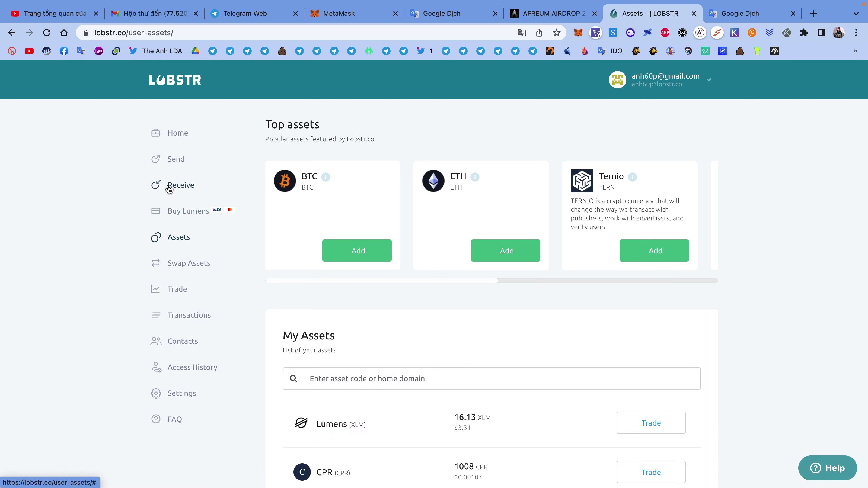
# Copy the wallet's Stellar address from the options for receiving tokens.
pyautogui.click(181, 186)
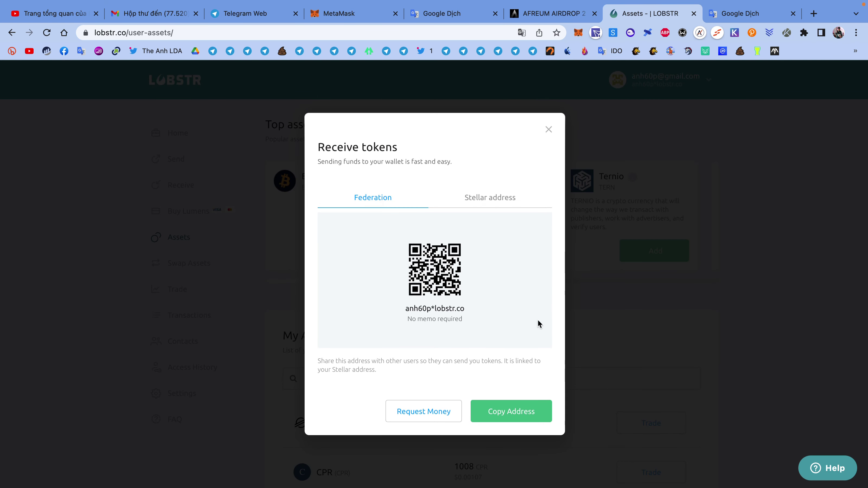
pyautogui.click(501, 198)
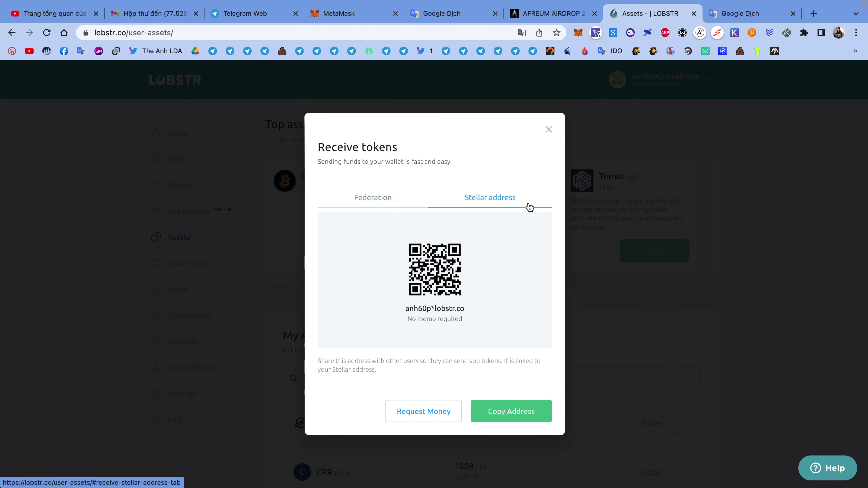
pyautogui.click(510, 411)
# Paste the Stellar account address into the eligibility check on the Afreum Airdrop 2 page and submit it.
pyautogui.click(551, 14)
pyautogui.scroll(-20, 507, 164)
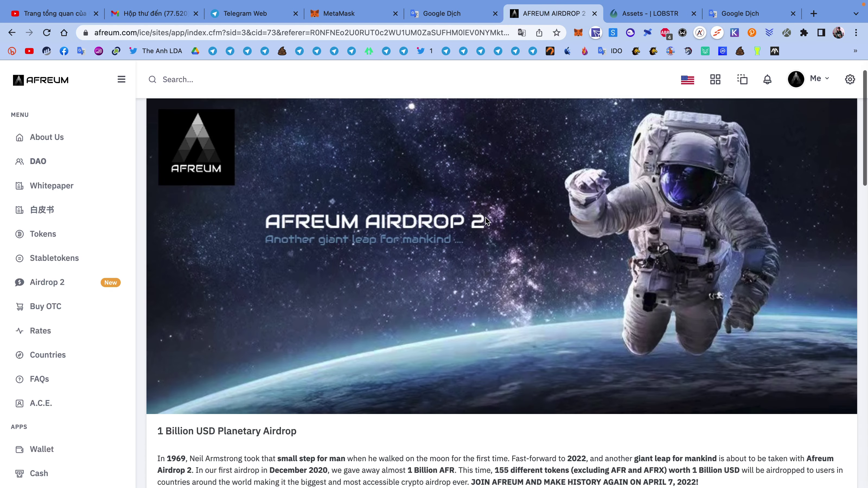
pyautogui.scroll(-5, 488, 222)
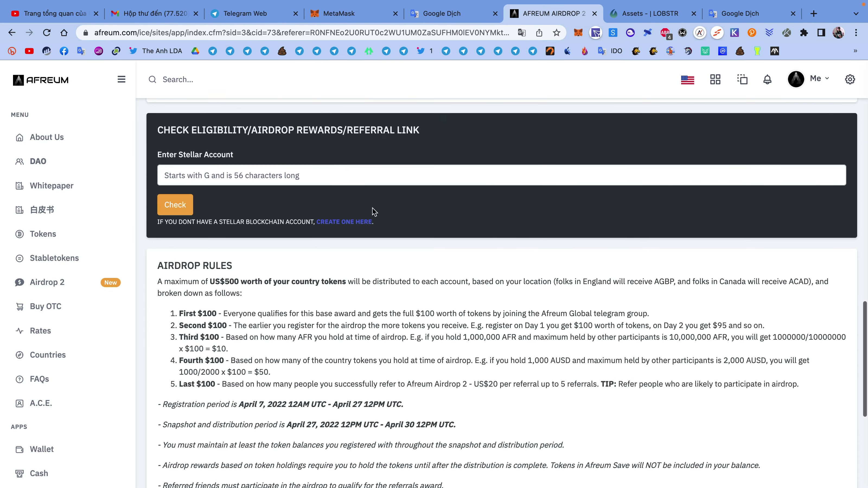
pyautogui.click(287, 177)
pyautogui.press('super+v')
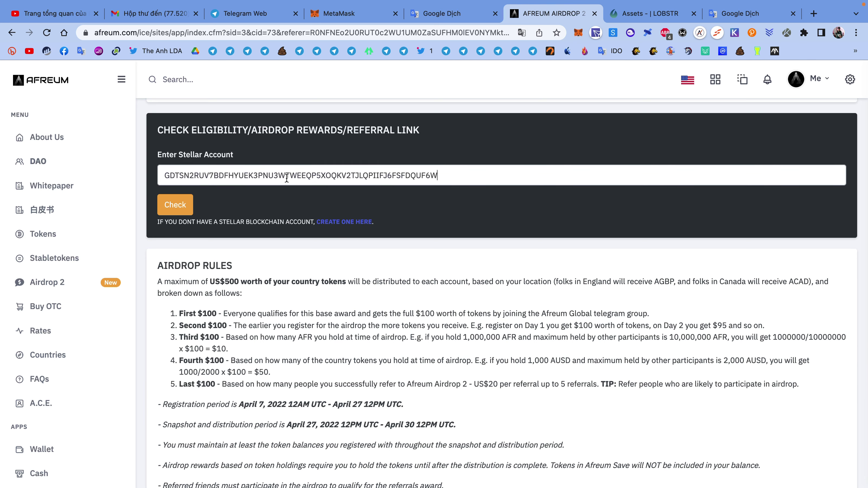
pyautogui.press('super+a')
pyautogui.press('BackSpace')
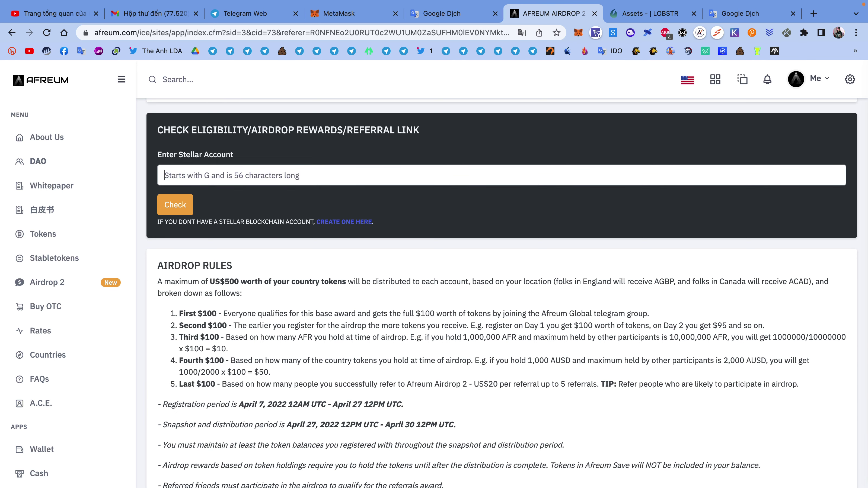
pyautogui.press('super+v')
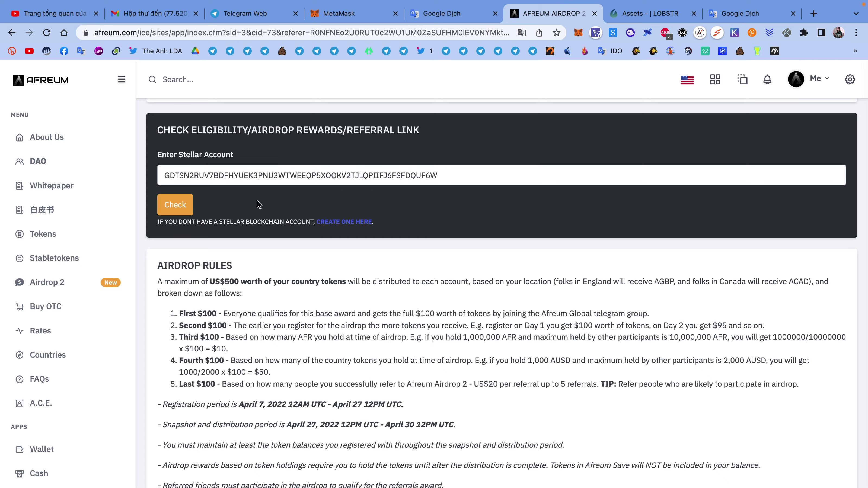
pyautogui.press('Return')
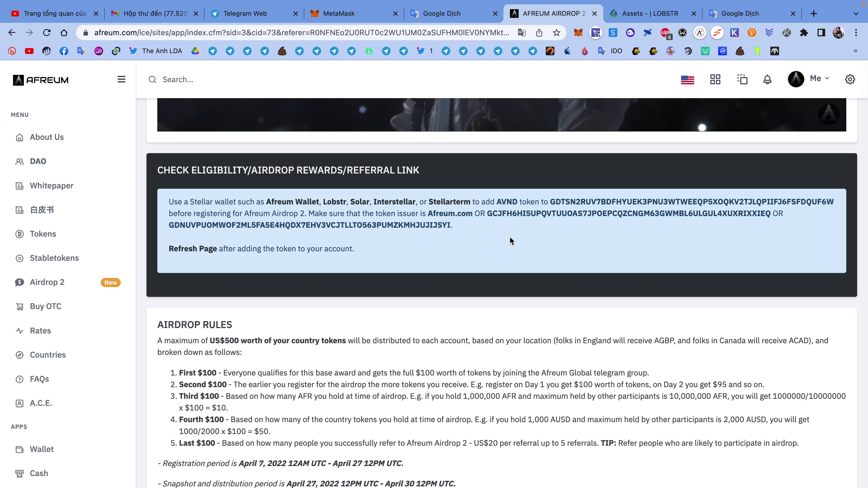
# Translate the Afreum page into Vietnamese to read the eligibility instructions, and restore the English version.
pyautogui.rightClick(540, 246)
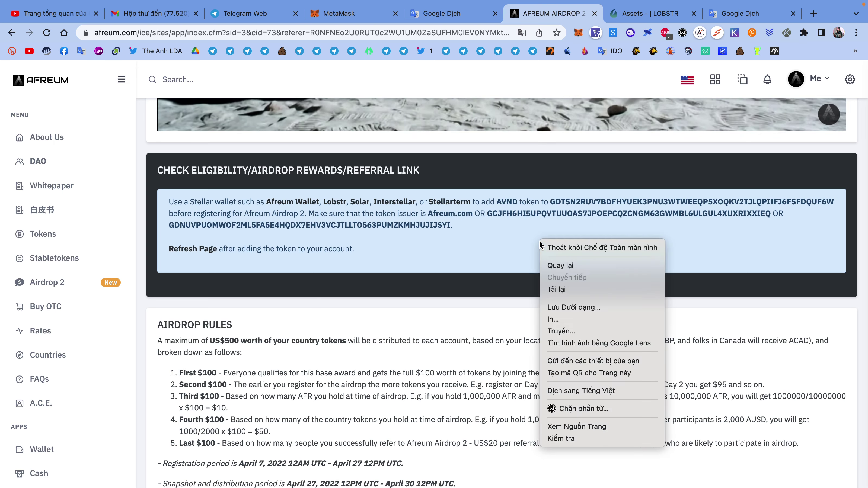
pyautogui.click(585, 392)
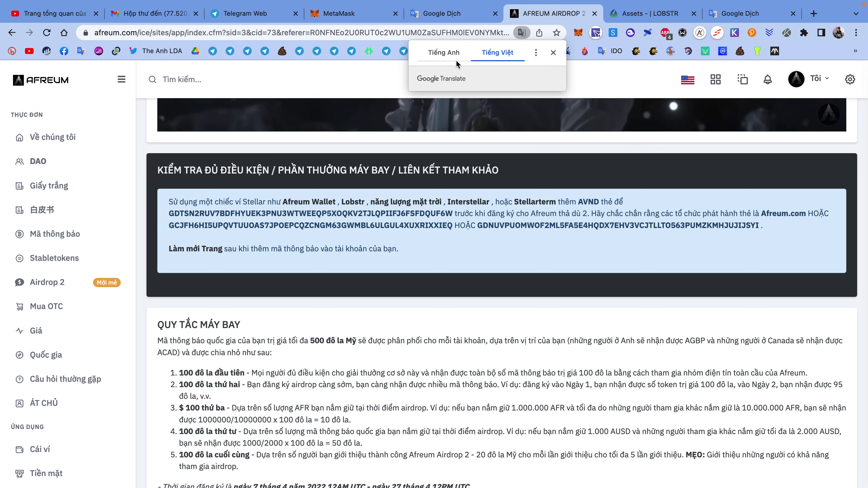
pyautogui.click(447, 53)
# Copy the token code AVND from the Afreum eligibility notice and append it to the token list in Google Translate.
pyautogui.doubleClick(515, 204)
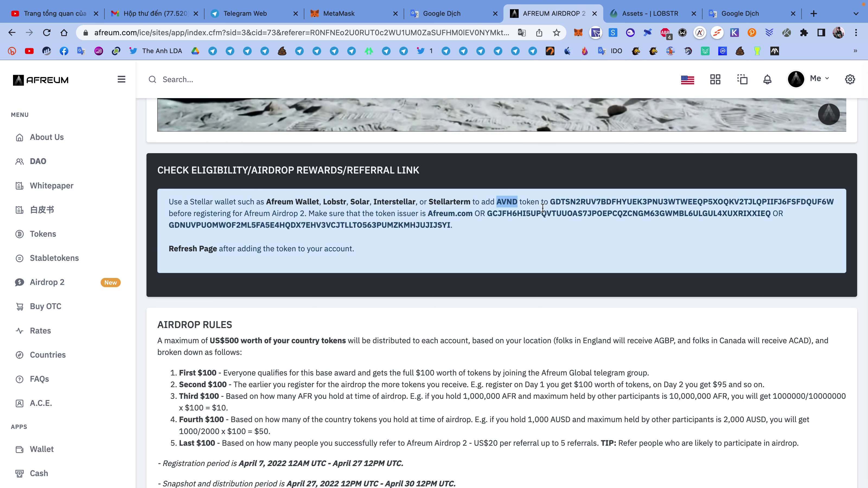
pyautogui.click(632, 13)
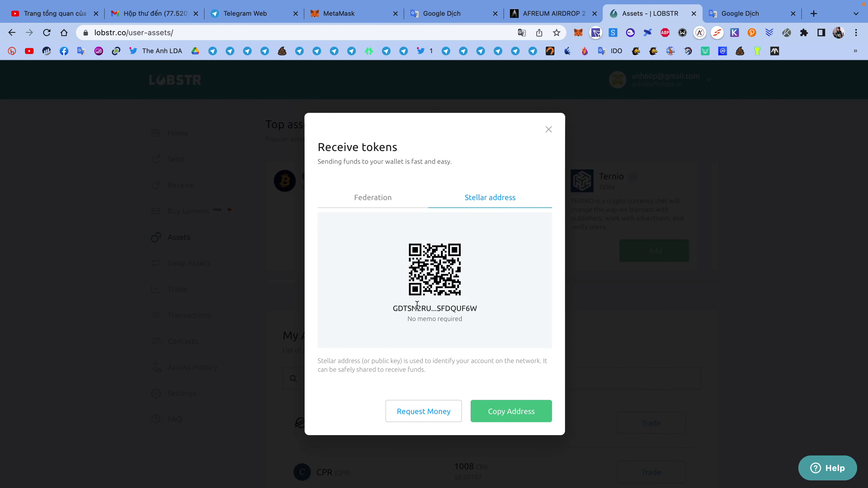
pyautogui.click(665, 200)
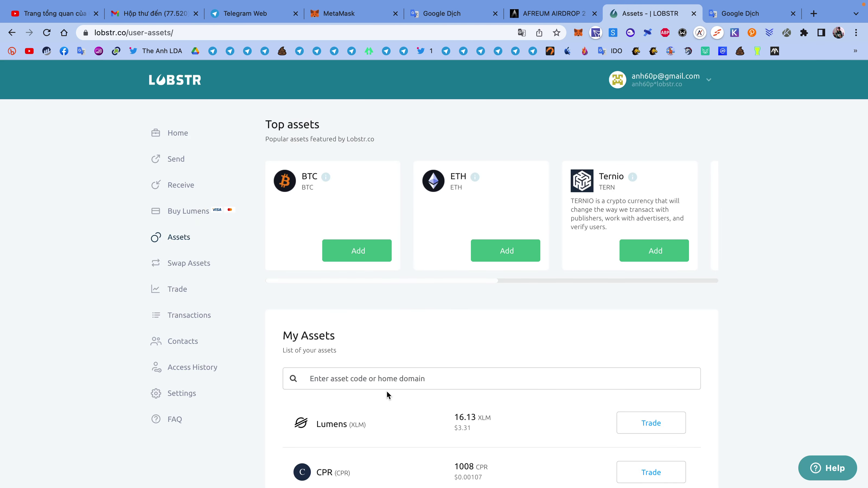
pyautogui.click(458, 14)
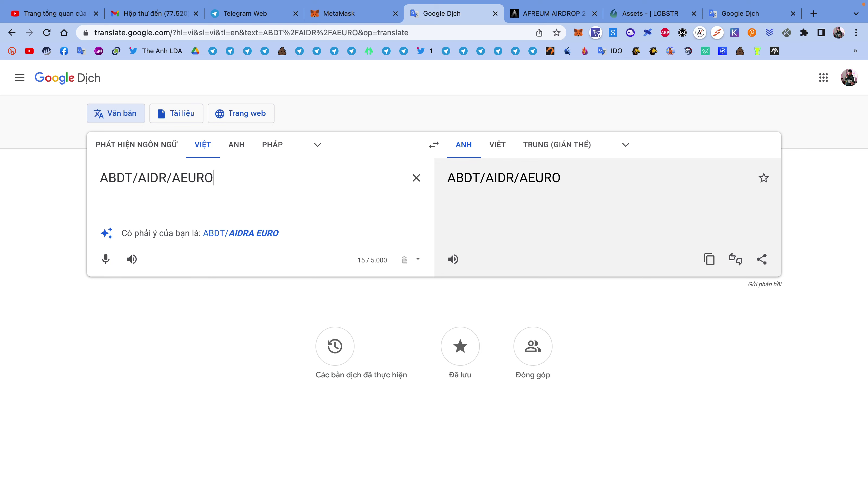
pyautogui.write('AVND')
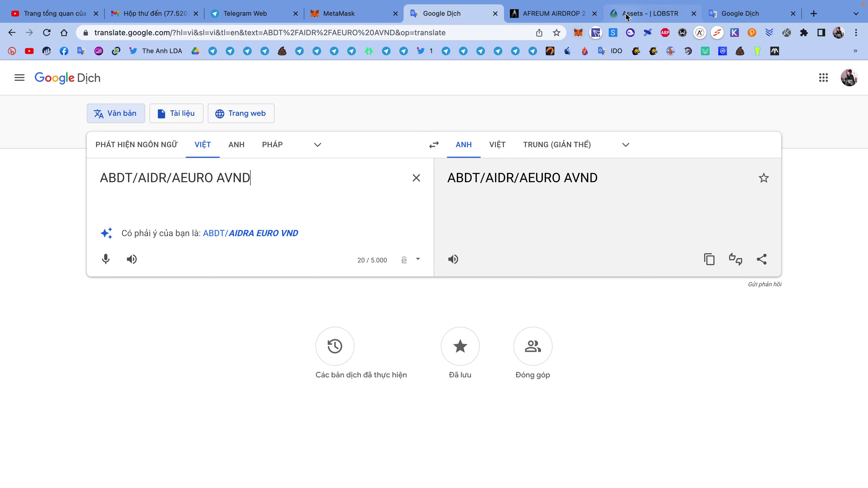
# Search the LOBSTR wallet's assets for AVND and add the AFREUM VND token from afreum.com.
pyautogui.click(628, 17)
pyautogui.click(413, 370)
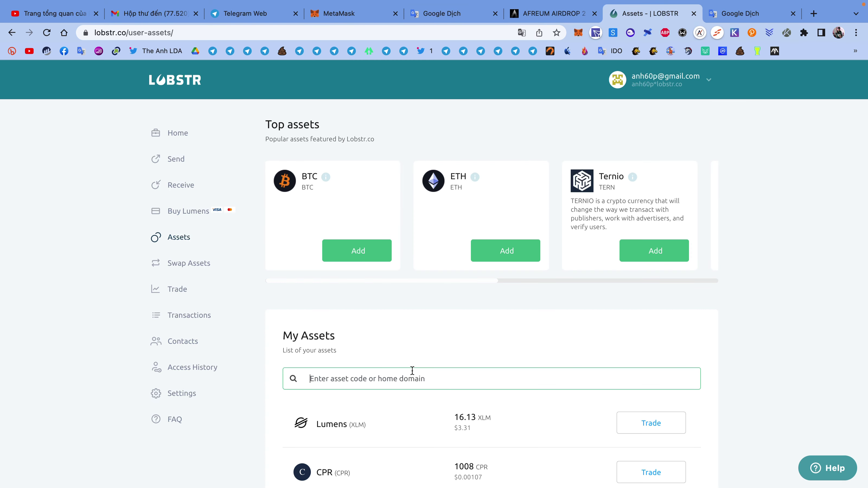
pyautogui.write('AVND')
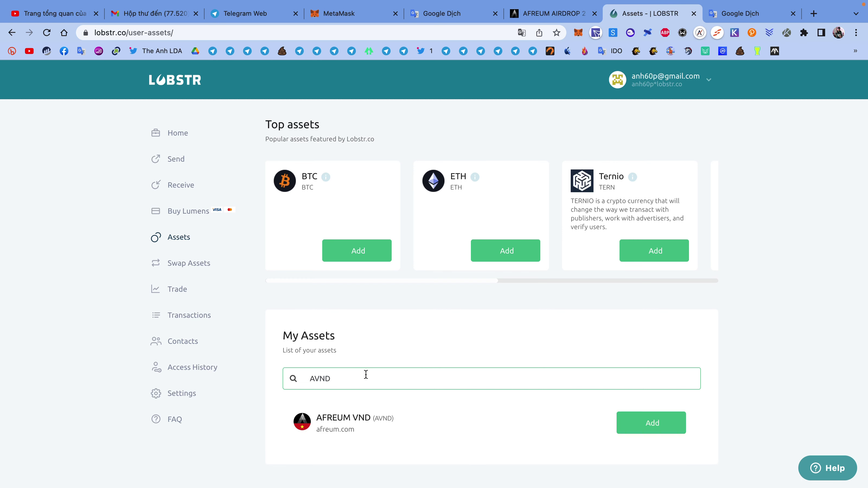
pyautogui.click(664, 430)
pyautogui.click(523, 316)
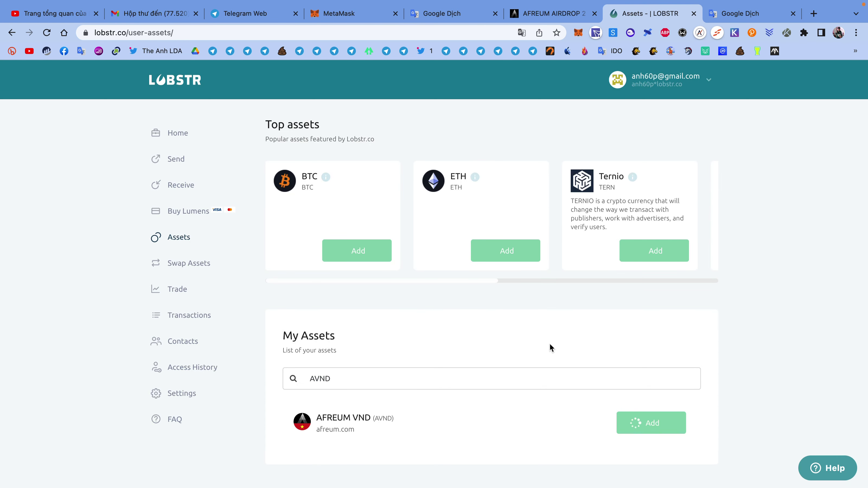
pyautogui.click(479, 20)
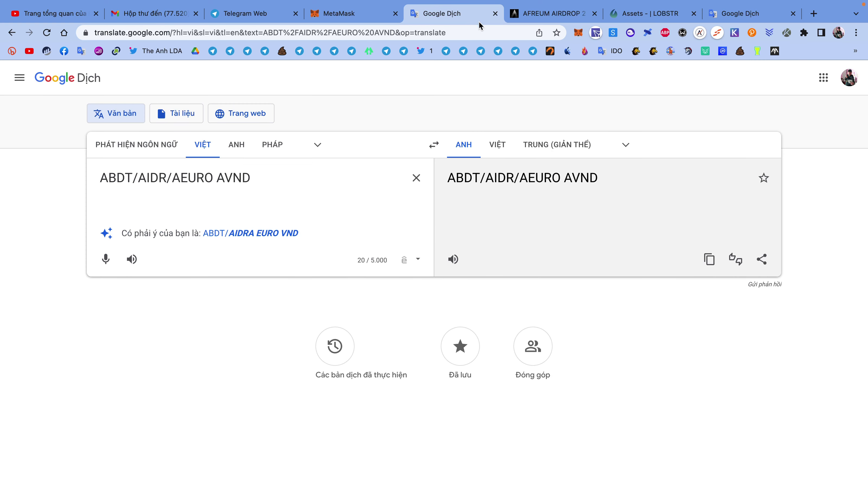
pyautogui.click(622, 18)
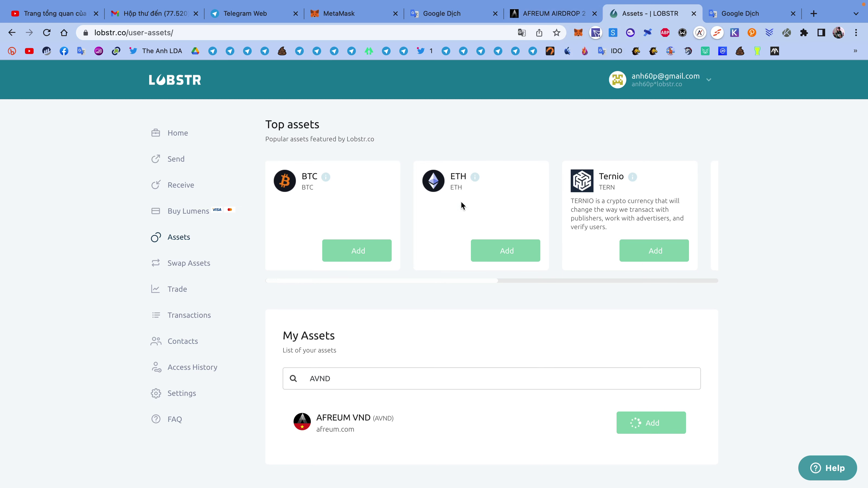
# Switch to the Afreum Airdrop 2 page and reload it to get a fresh eligibility check.
pyautogui.click(555, 14)
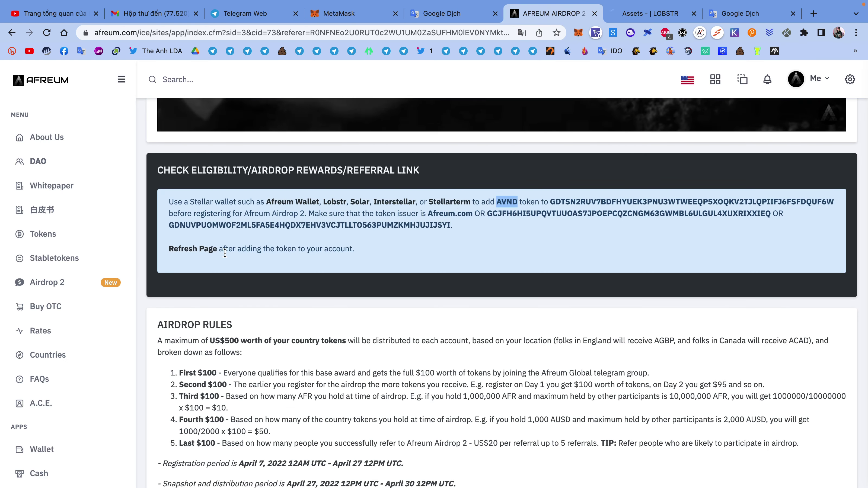
pyautogui.click(197, 254)
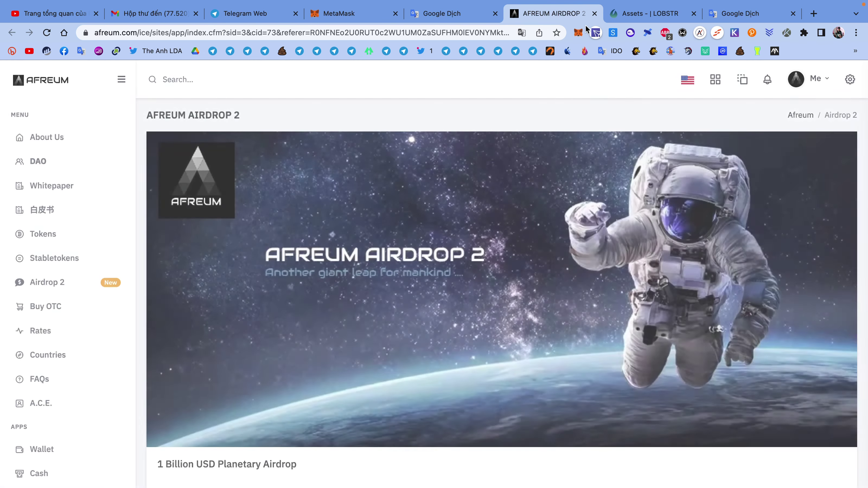
pyautogui.scroll(-1, 538, 272)
pyautogui.scroll(-20, 538, 276)
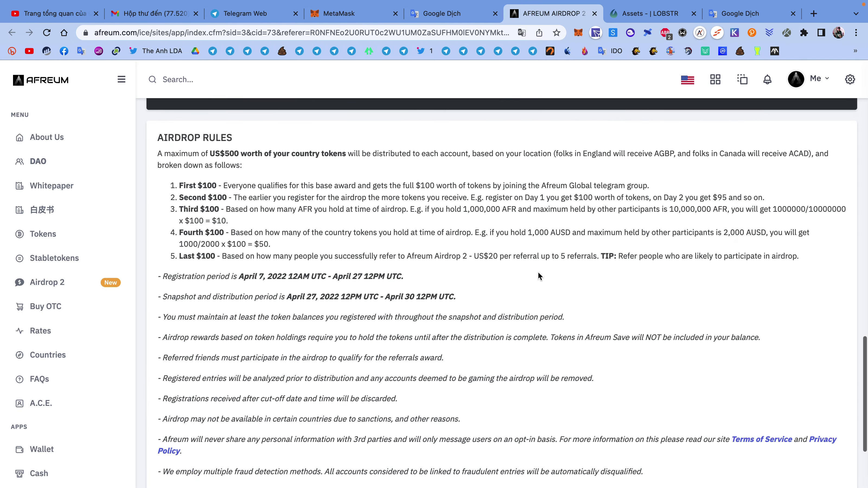
# Copy the wallet's Stellar address from the token receiving options in LOBSTR.
pyautogui.click(629, 13)
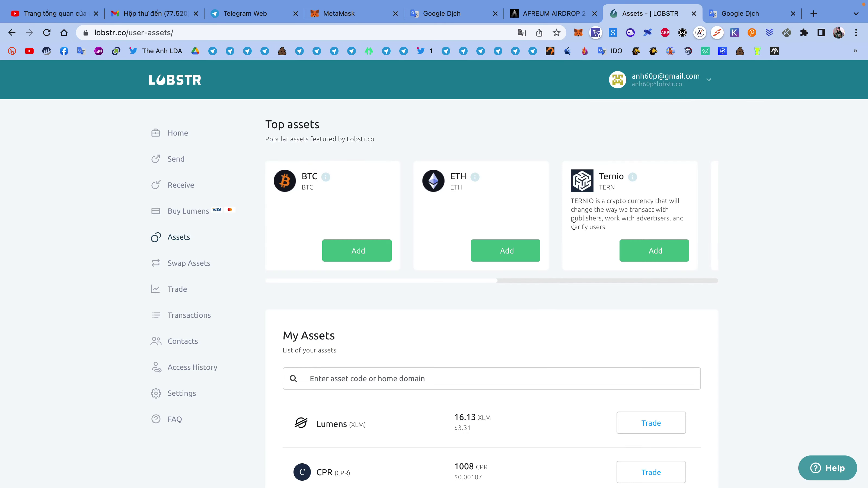
pyautogui.scroll(-2, 545, 292)
pyautogui.scroll(-3, 545, 294)
pyautogui.click(204, 142)
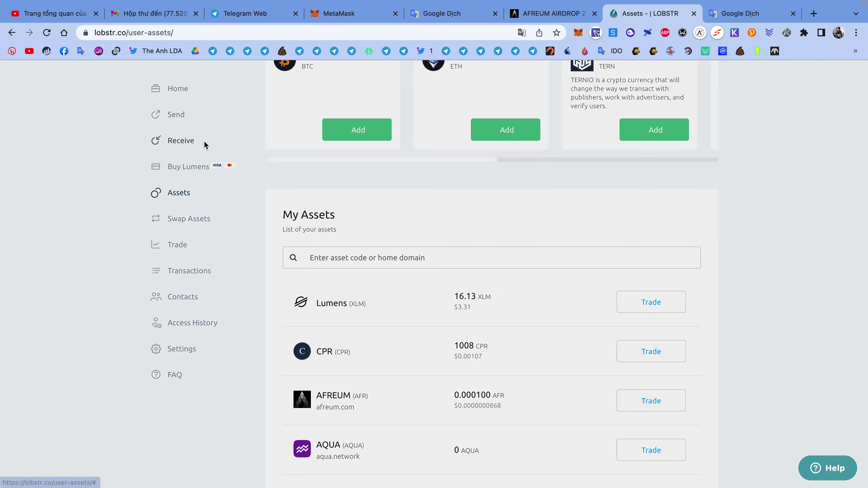
pyautogui.click(506, 202)
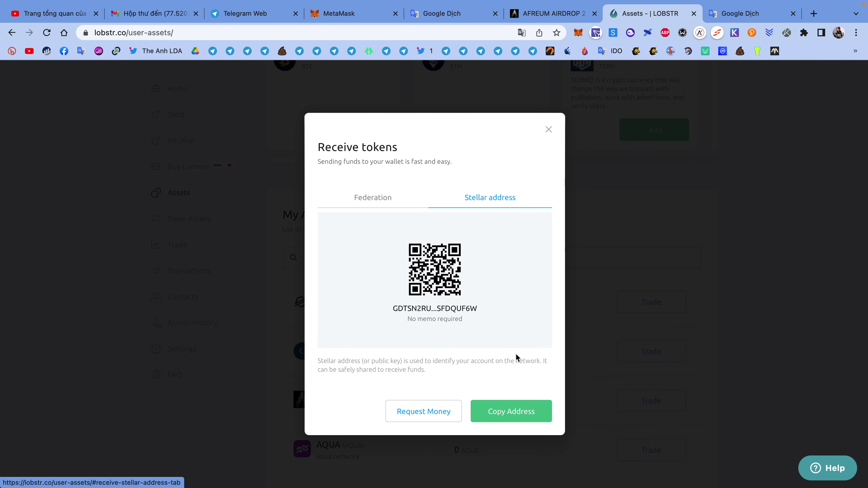
pyautogui.click(522, 413)
# Paste the Stellar account address into the eligibility check on the reloaded Afreum Airdrop 2 page and submit it.
pyautogui.click(552, 13)
pyautogui.click(295, 162)
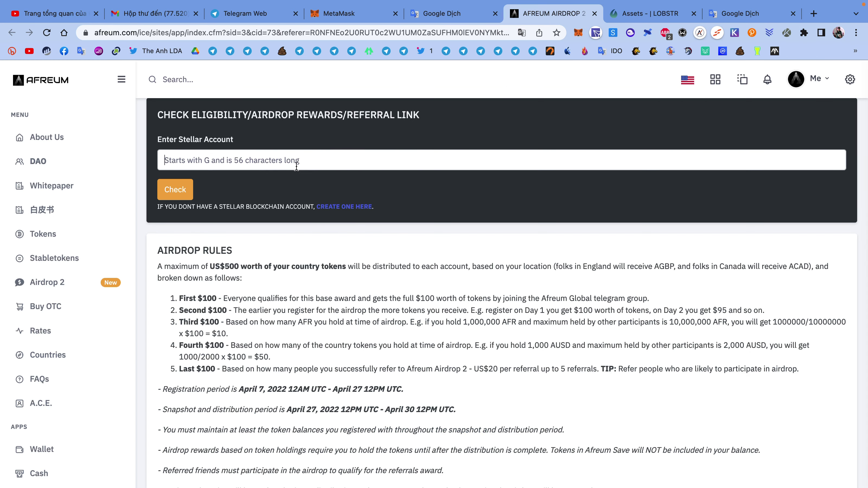
pyautogui.press('super+v')
pyautogui.click(175, 189)
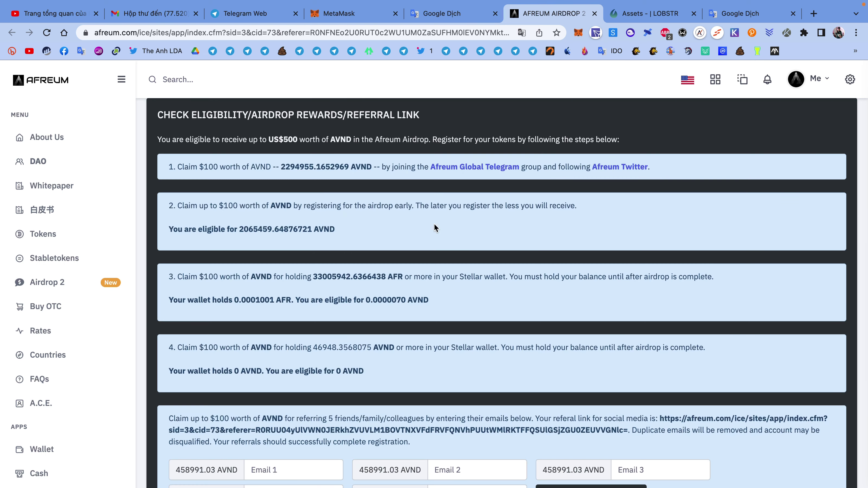
# Review the AVND claim steps in the eligibility section, from the Telegram and Twitter tasks down to the referral email form.
pyautogui.scroll(-1, 376, 223)
pyautogui.scroll(1, 376, 222)
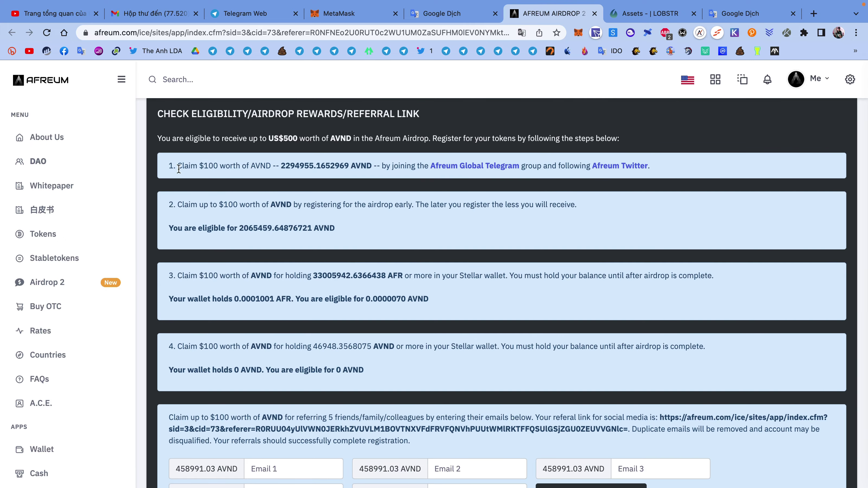
pyautogui.moveTo(178, 168); pyautogui.dragTo(378, 177)
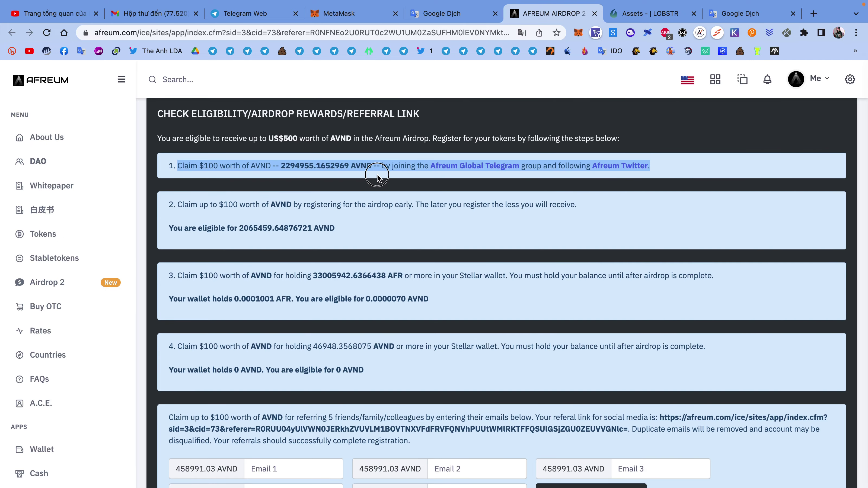
pyautogui.scroll(-2, 376, 178)
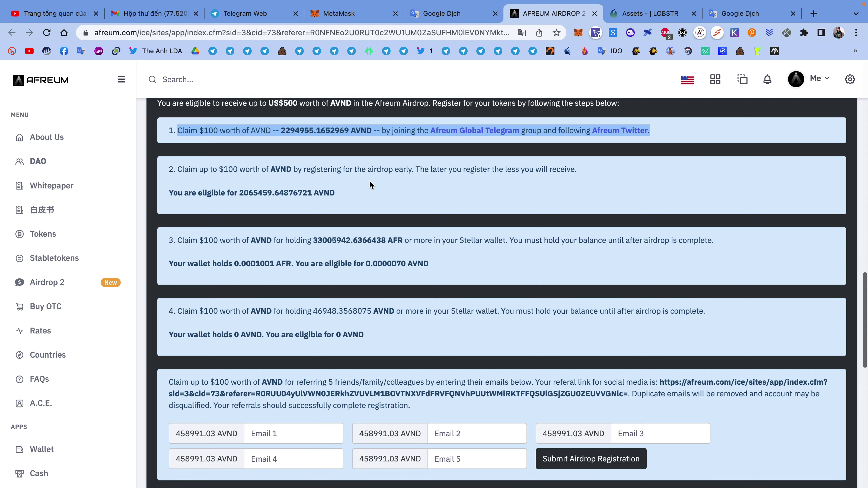
pyautogui.scroll(-5, 258, 202)
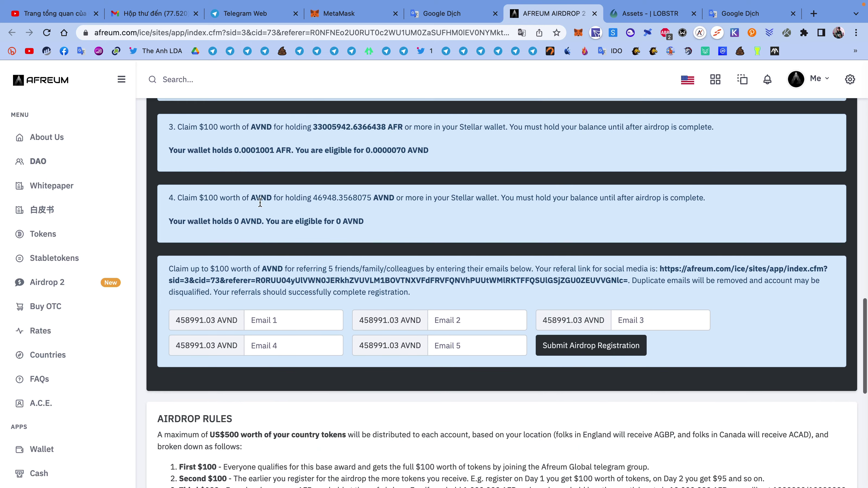
pyautogui.scroll(-1, 261, 202)
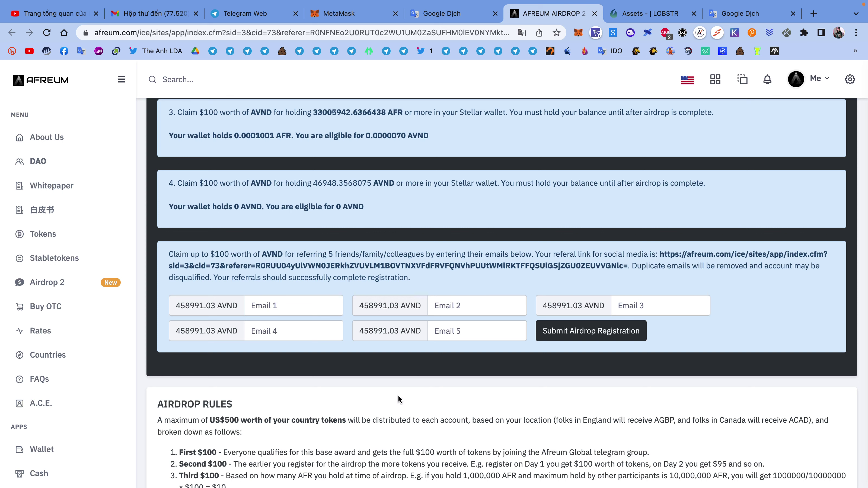
pyautogui.scroll(1, 411, 394)
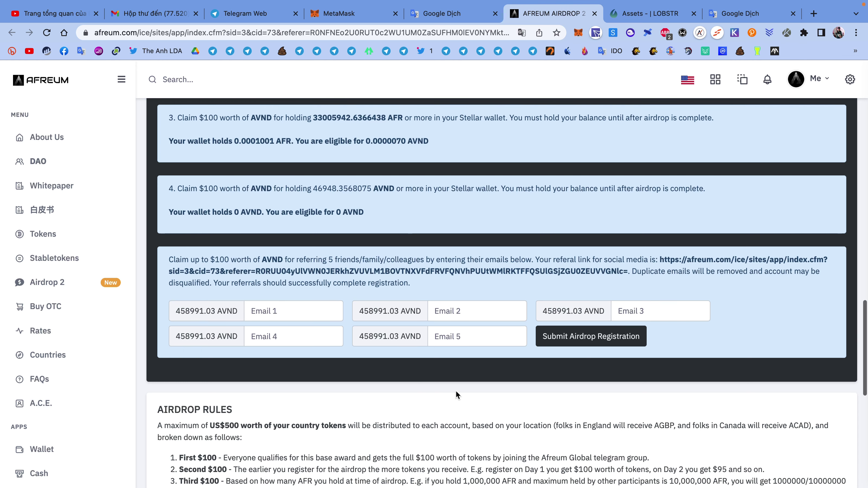
# Translate the Afreum page into Vietnamese to read the claim and referral conditions, and restore the English version.
pyautogui.rightClick(465, 283)
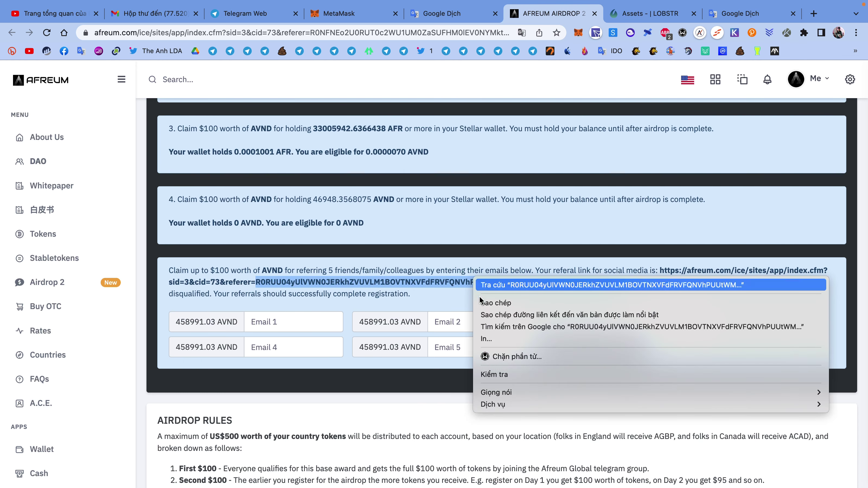
pyautogui.click(635, 429)
pyautogui.rightClick(634, 429)
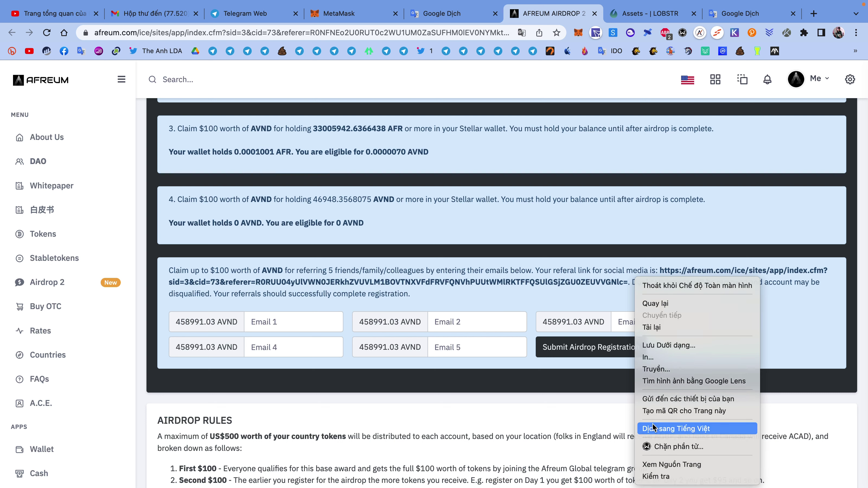
pyautogui.click(650, 385)
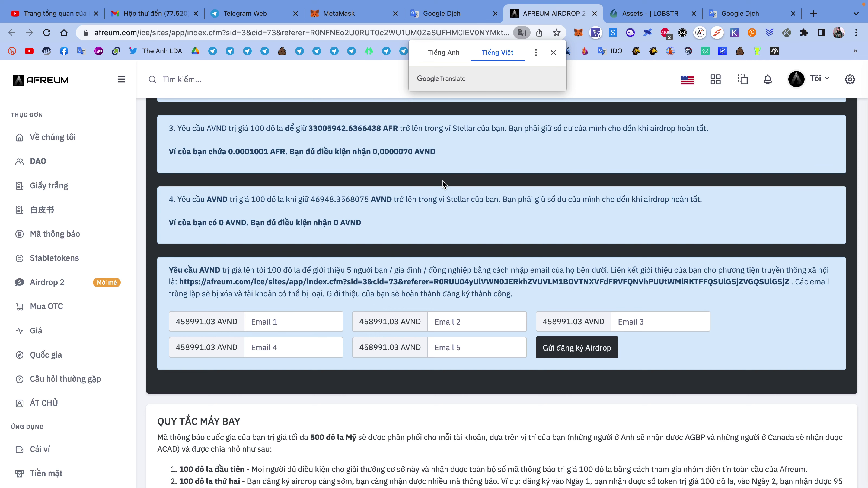
pyautogui.scroll(-1, 420, 193)
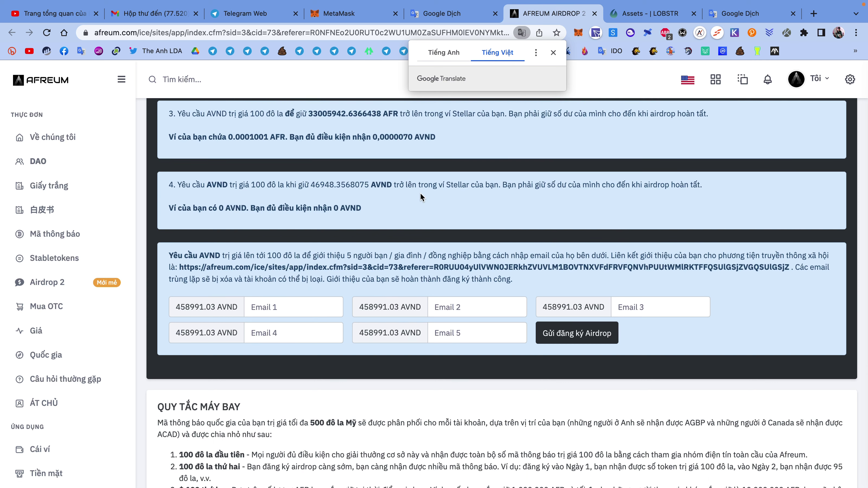
pyautogui.scroll(-4, 420, 193)
pyautogui.scroll(8, 420, 193)
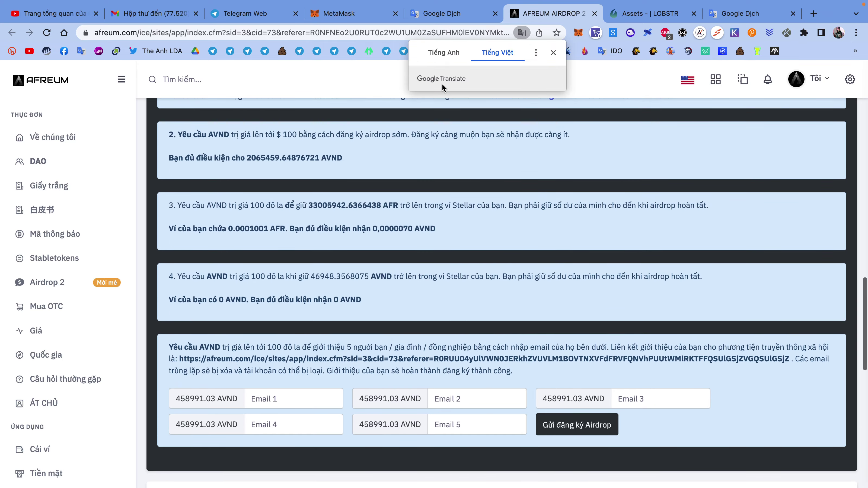
pyautogui.click(444, 56)
# Highlight the referral link for social media and go over the claim steps again down to the registration form.
pyautogui.scroll(-2, 443, 259)
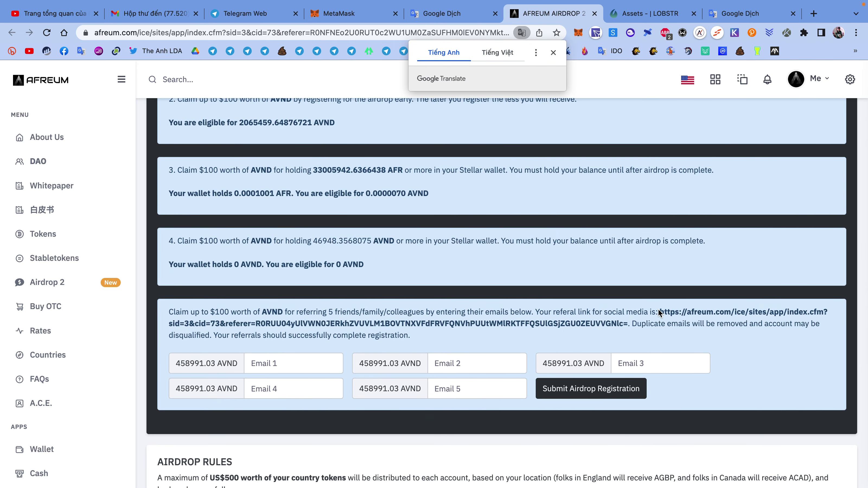
pyautogui.moveTo(659, 310); pyautogui.dragTo(628, 324)
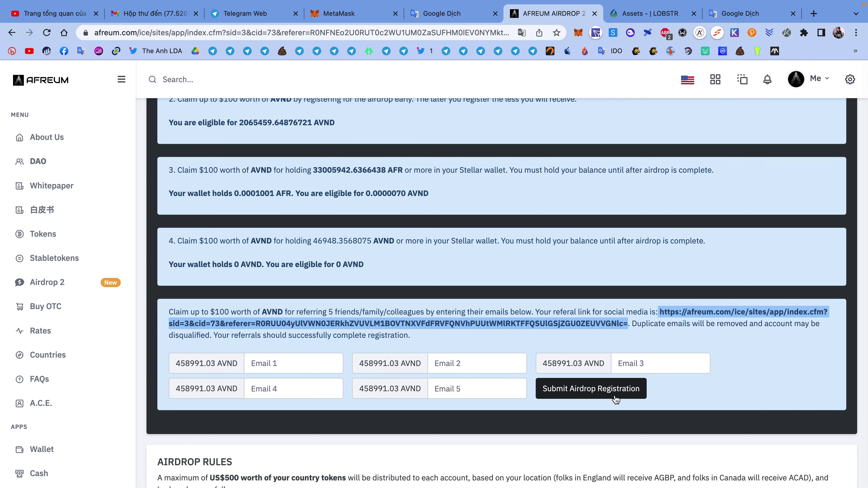
pyautogui.scroll(5, 584, 291)
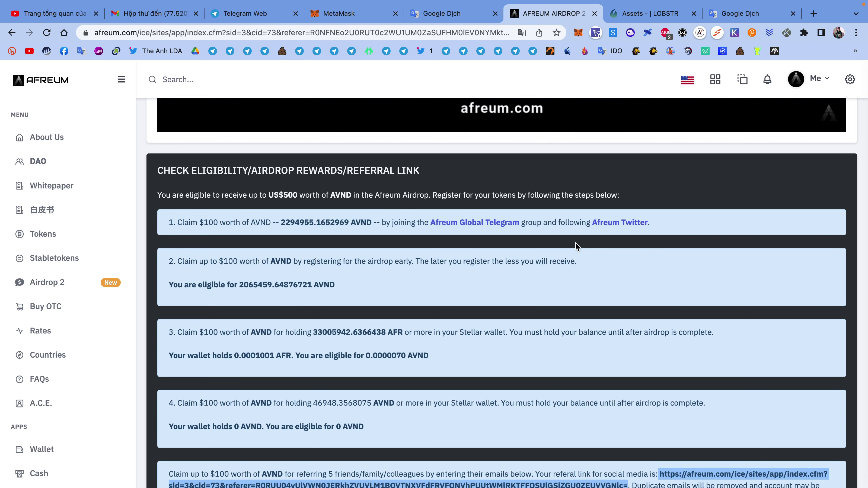
pyautogui.scroll(3, 577, 246)
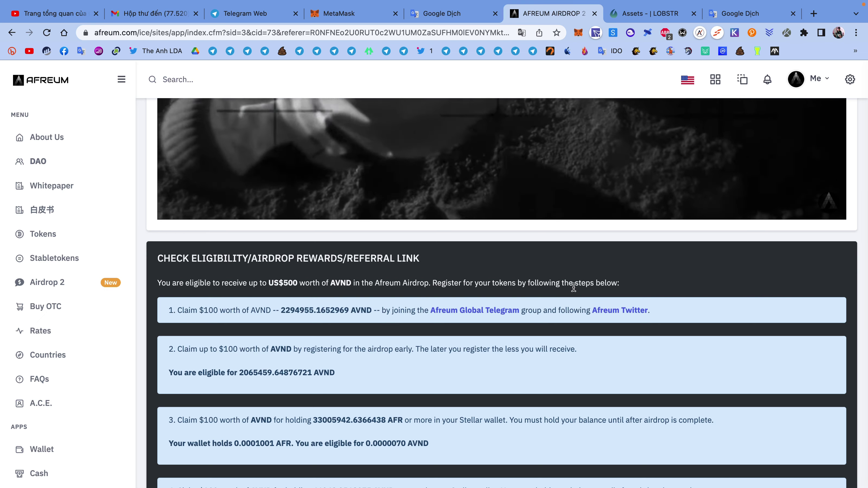
pyautogui.scroll(-1, 577, 296)
pyautogui.scroll(-10, 577, 293)
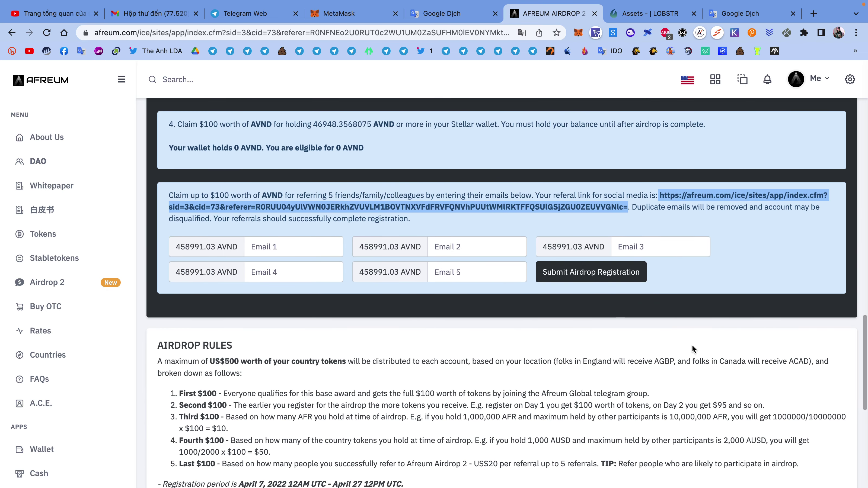